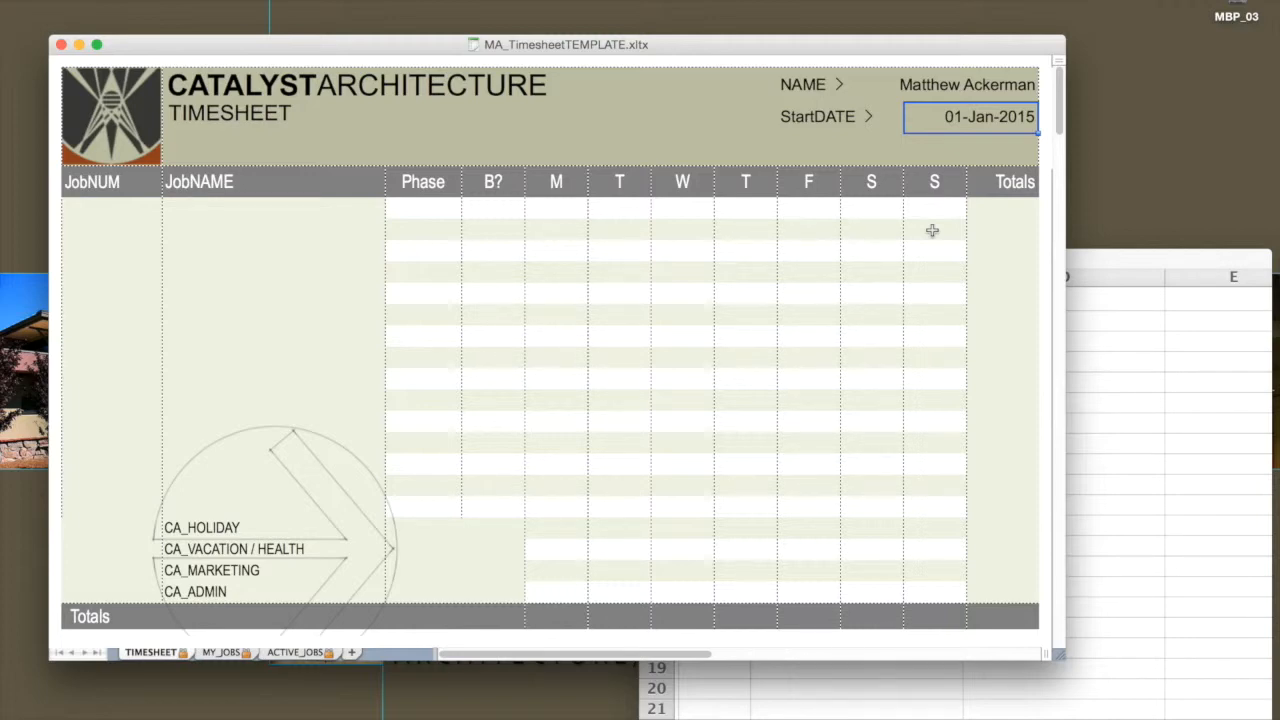
Set the timesheet's StartDATE to 5/18
{"action": "type", "text": "5/11"}
{"action": "key", "text": "BackSpace"}
{"action": "type", "text": "8"}
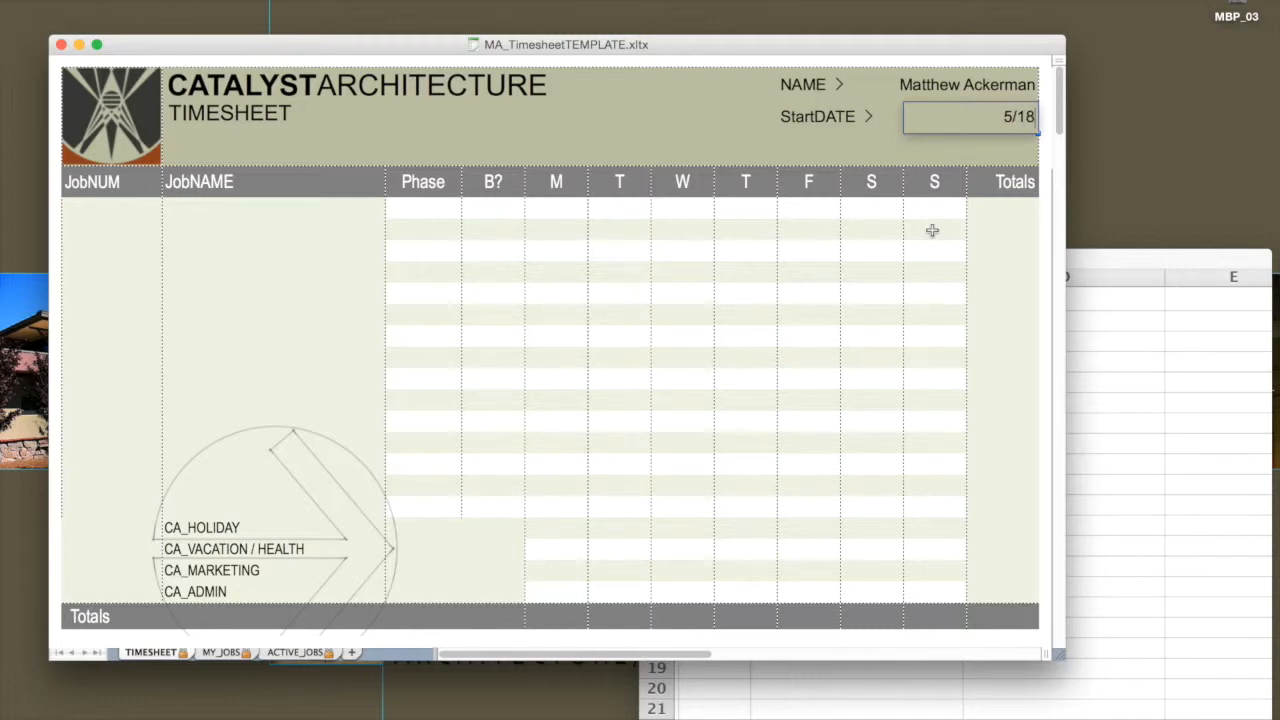
{"action": "key", "text": "Return"}
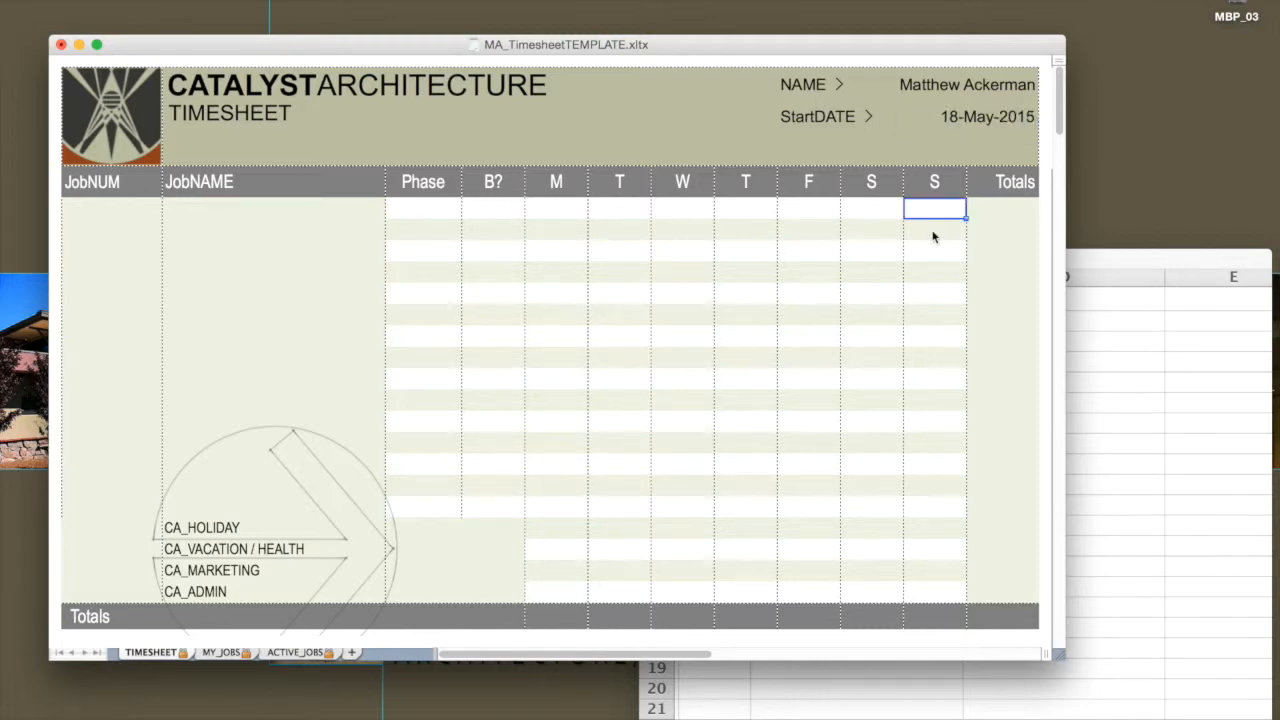
Copy the start date and use it as the new file name 18-May-2015 for saving a copy of the template
{"action": "left_click", "coordinate": [1014, 118]}
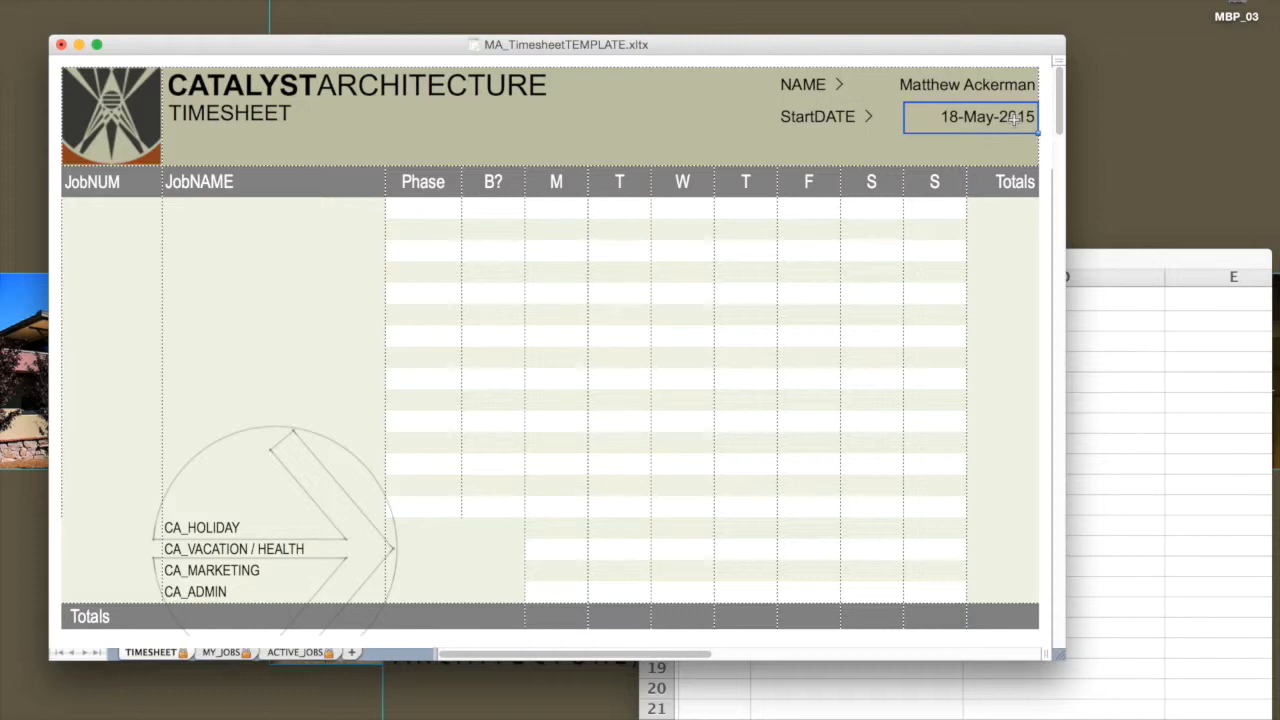
{"action": "key", "text": "super+c"}
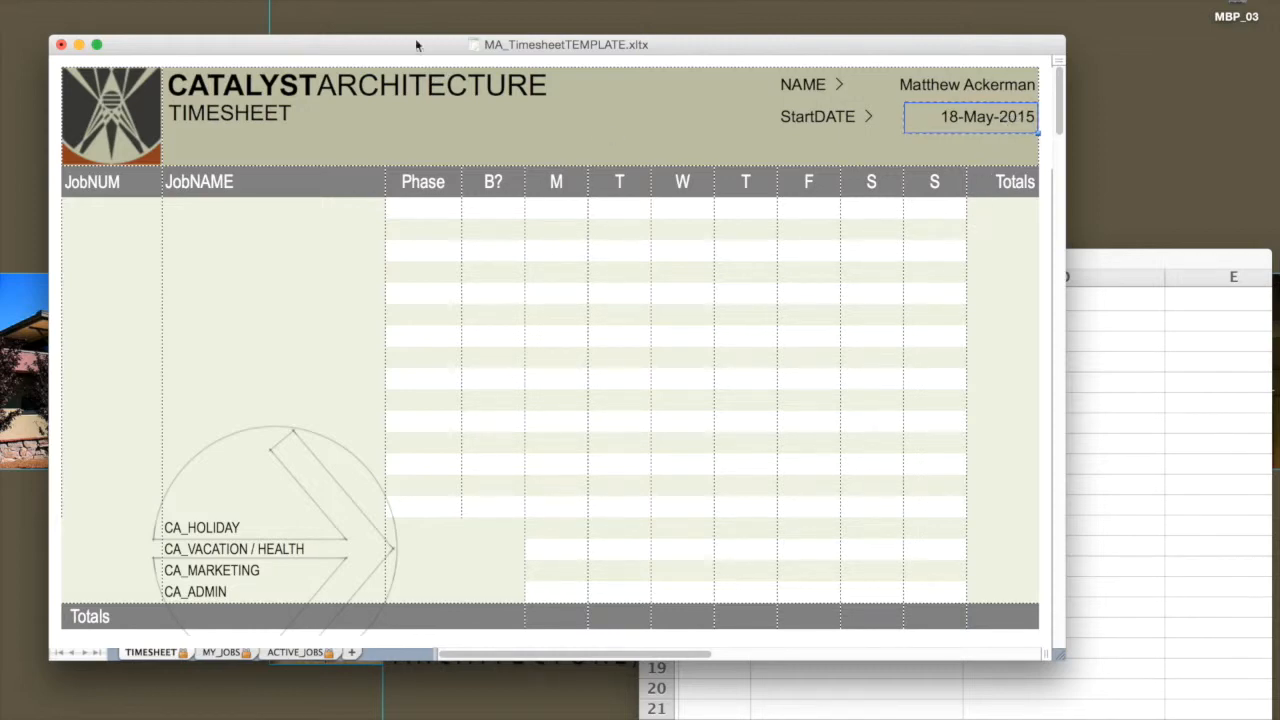
{"action": "left_click", "coordinate": [106, 0]}
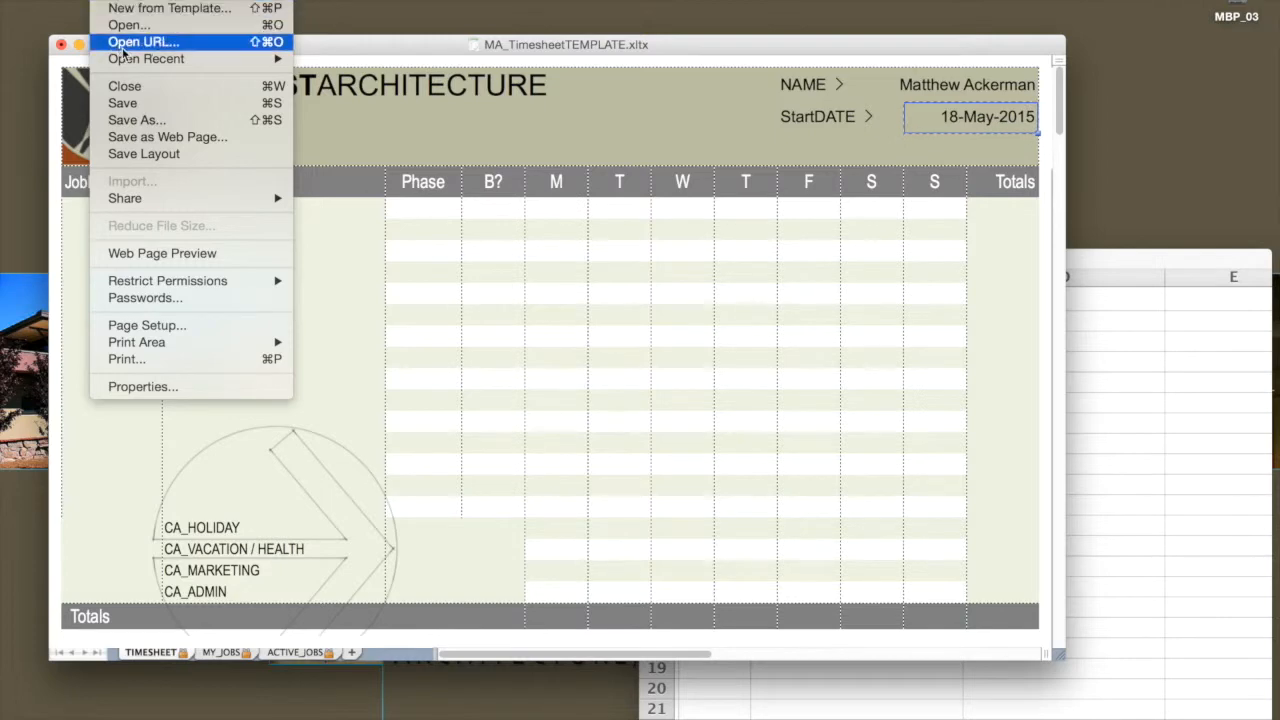
{"action": "left_click", "coordinate": [126, 122]}
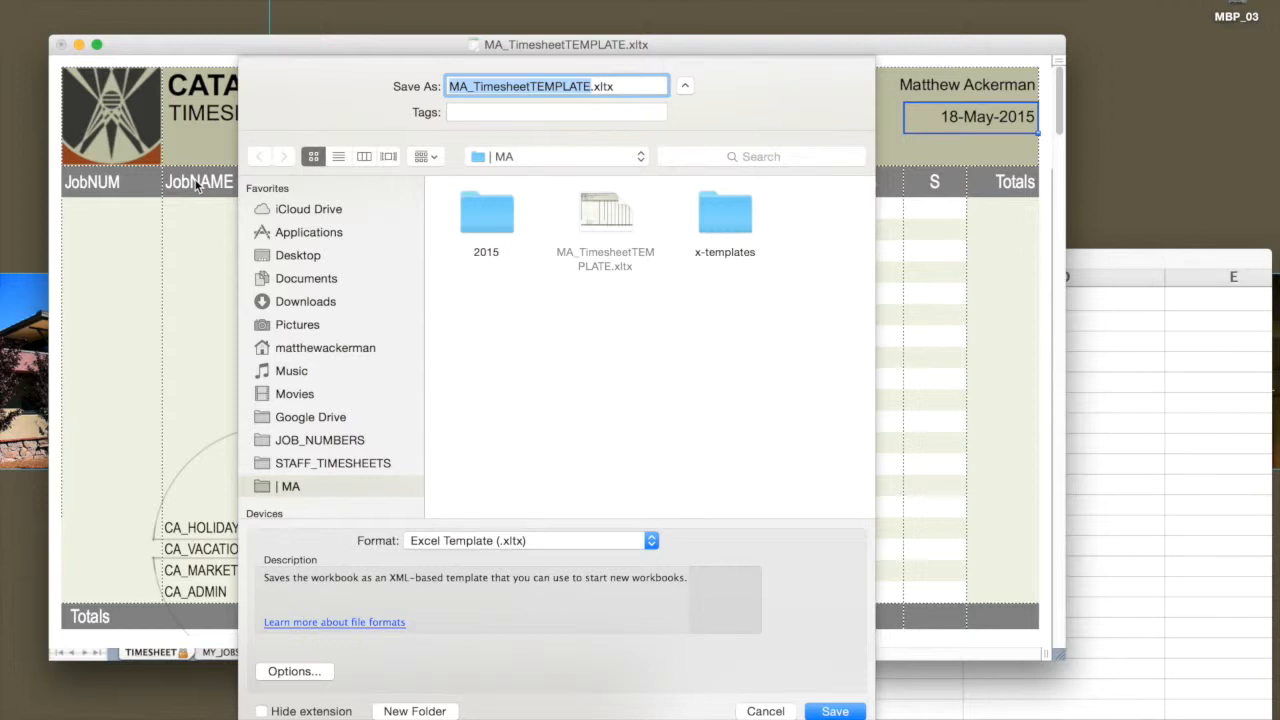
{"action": "key", "text": "super+v"}
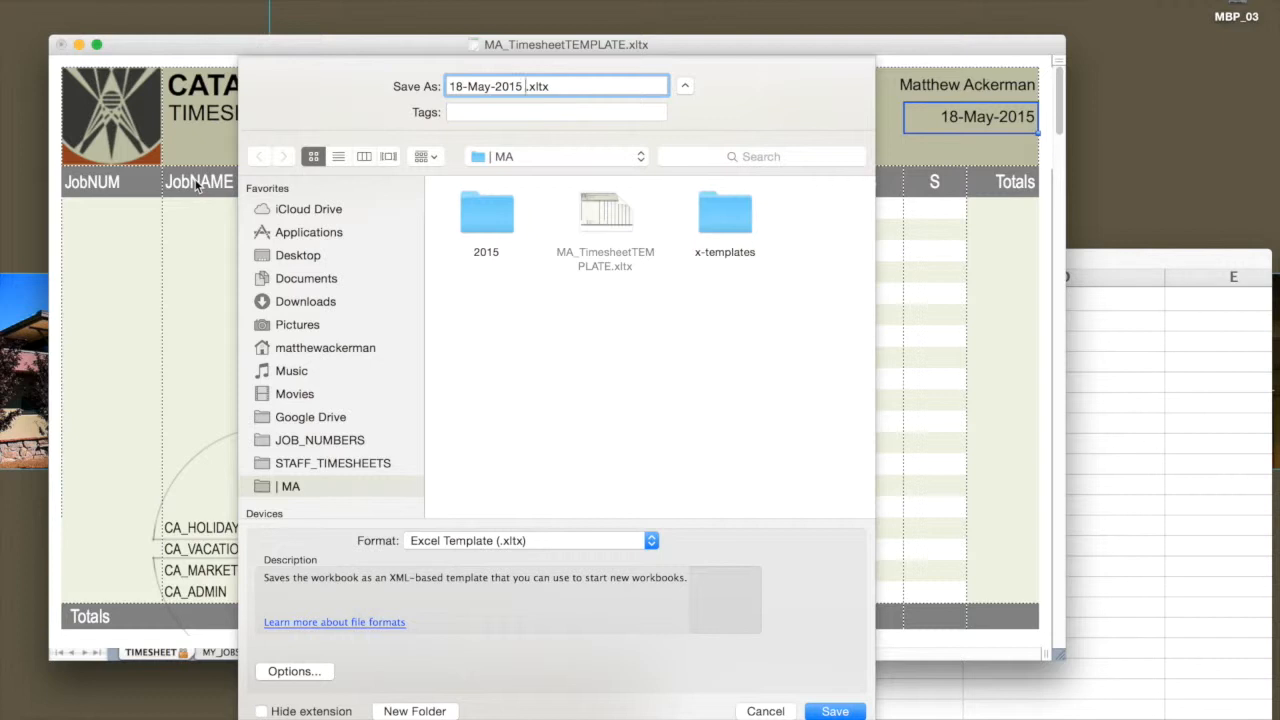
{"action": "key", "text": "BackSpace"}
Save the timesheet in the 2015 folder's 05_May subfolder in Excel Workbook (.xlsx) format
{"action": "left_click", "coordinate": [338, 157]}
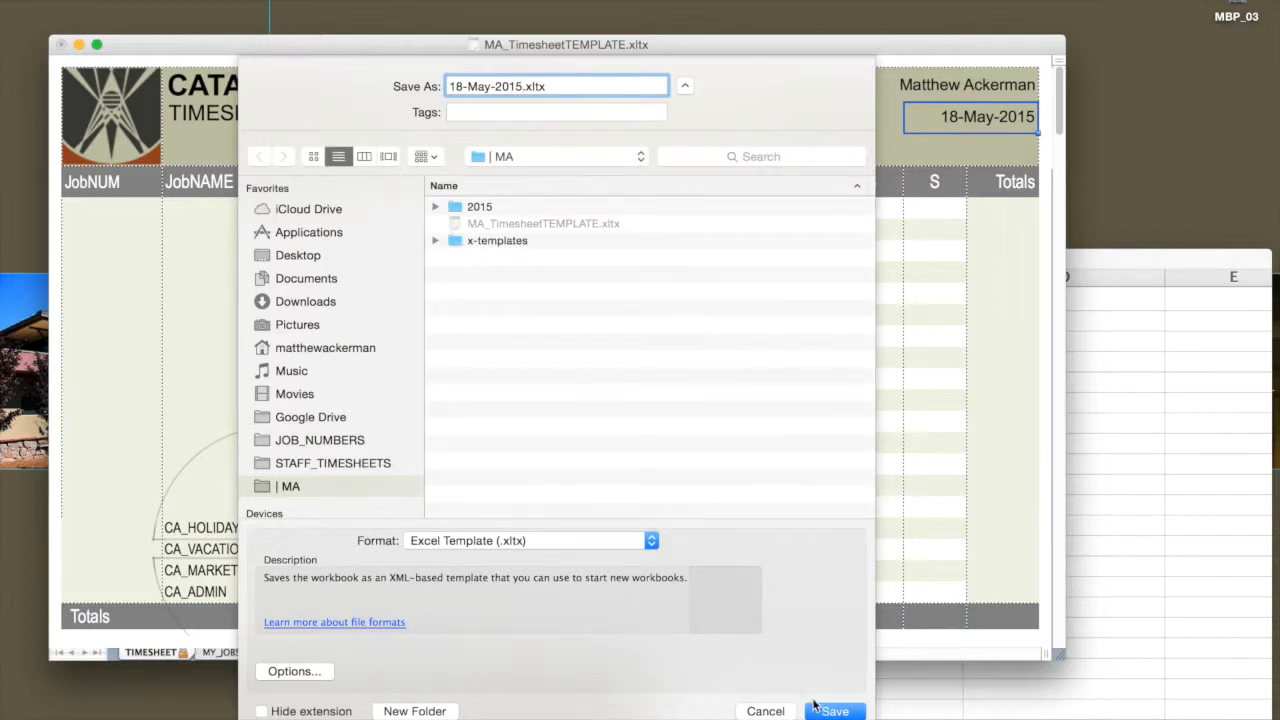
{"action": "double_click", "coordinate": [457, 207]}
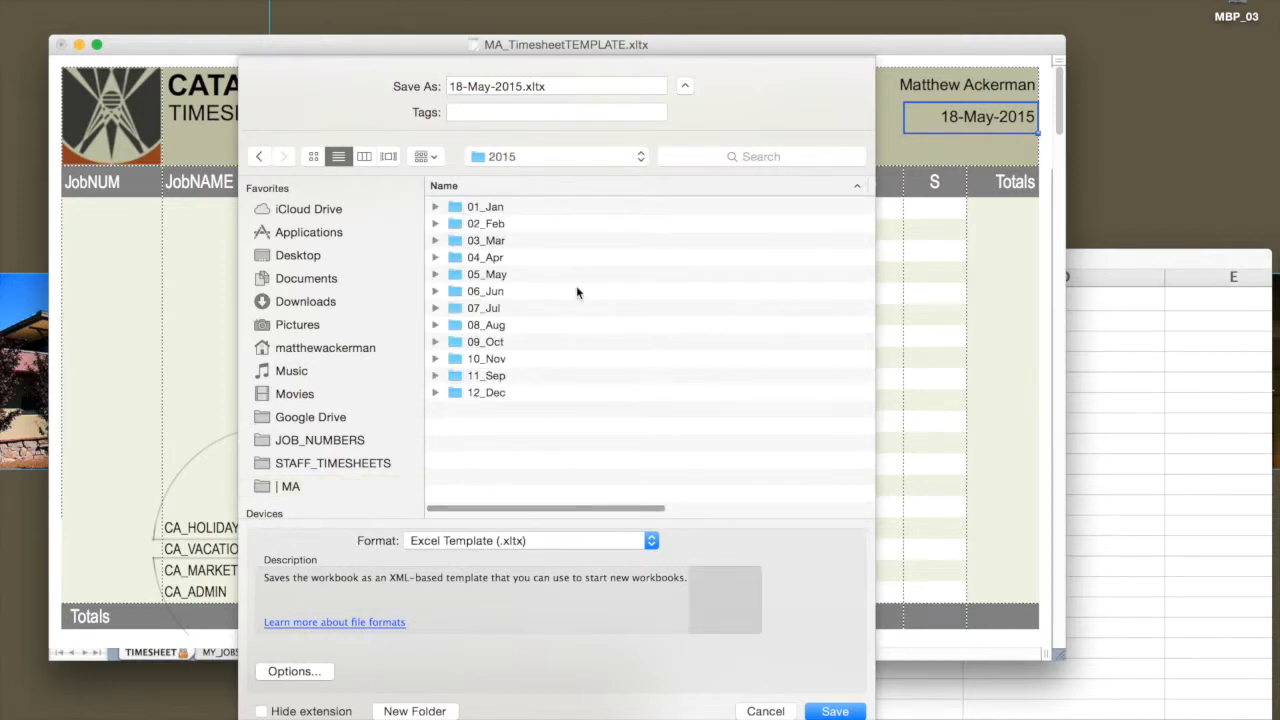
{"action": "double_click", "coordinate": [461, 275]}
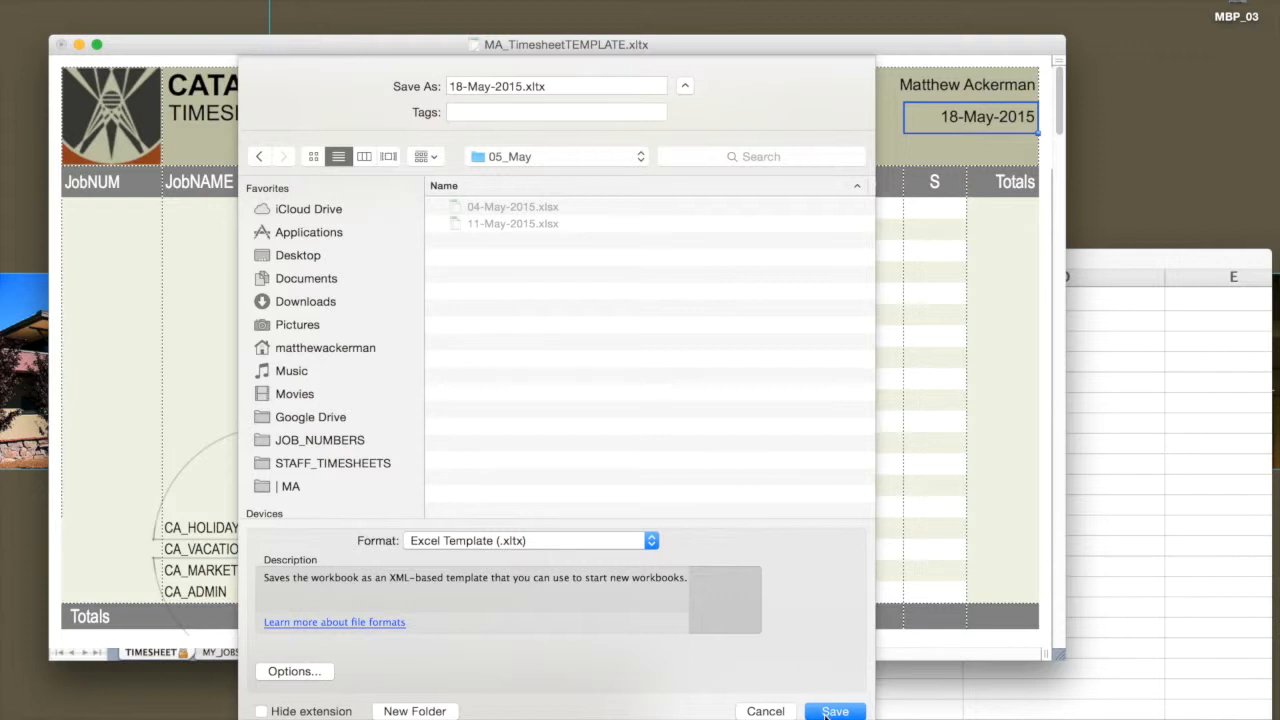
{"action": "left_click", "coordinate": [651, 542]}
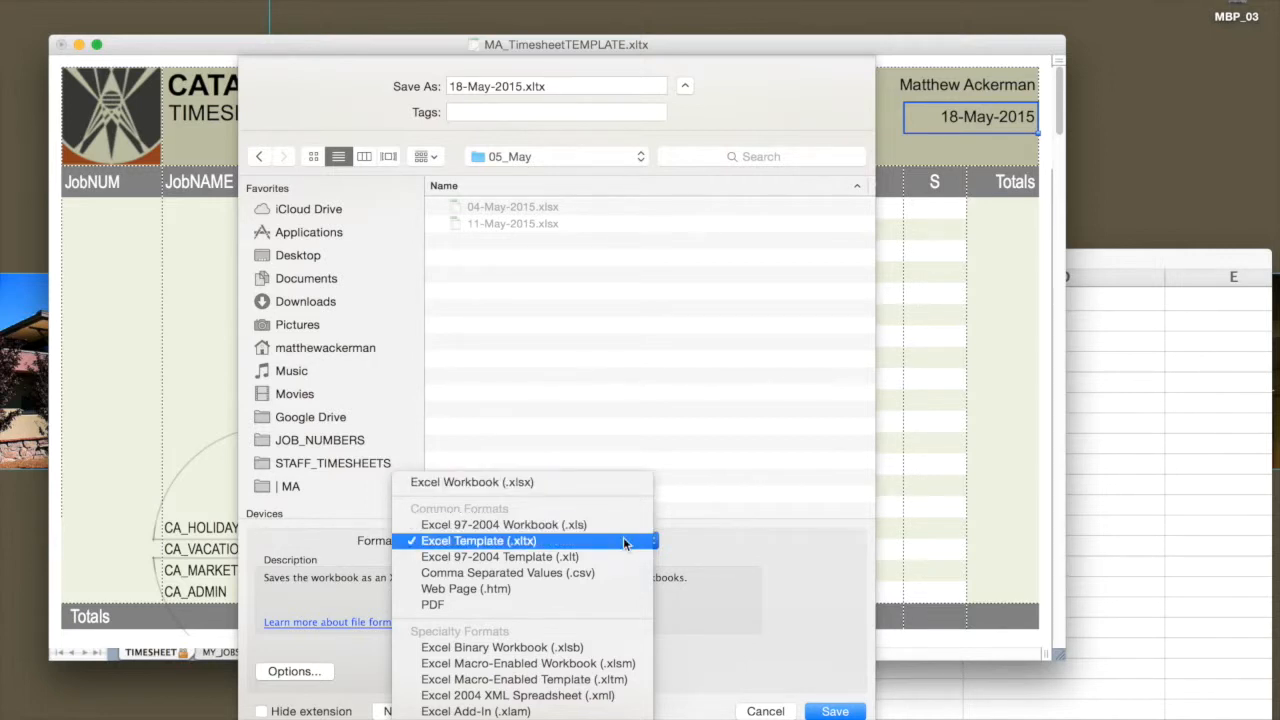
{"action": "left_click", "coordinate": [622, 483]}
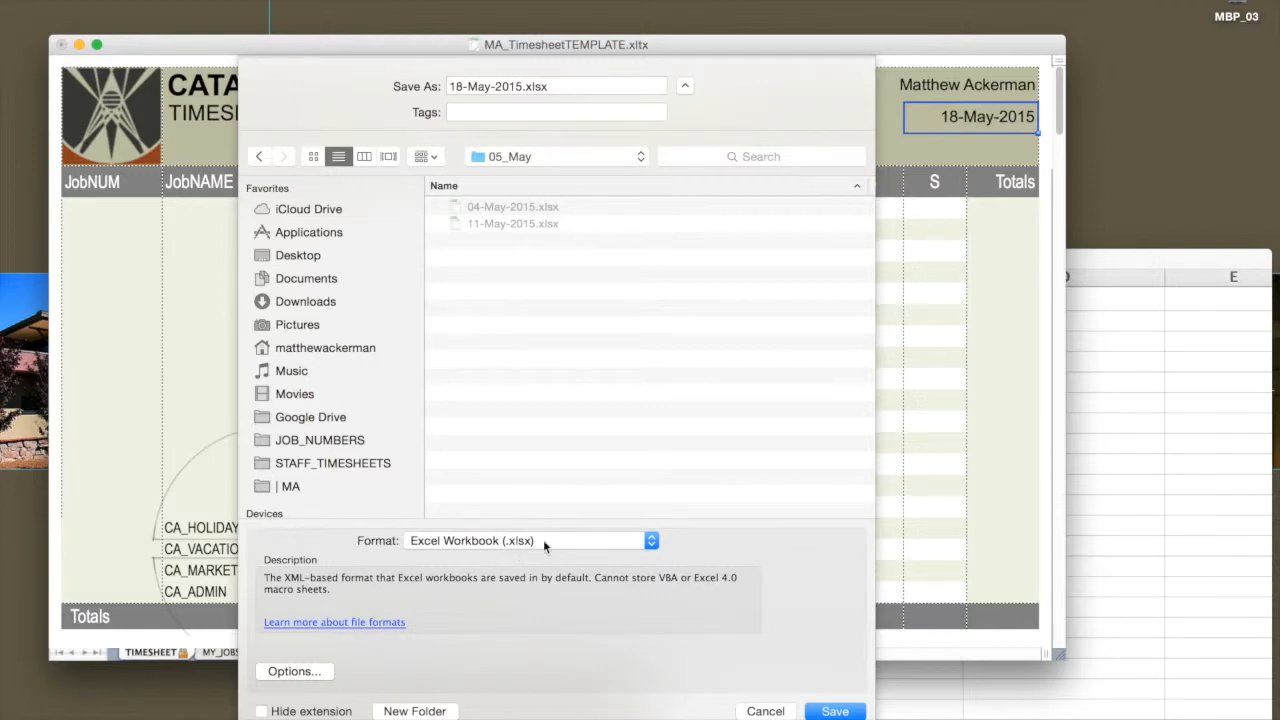
{"action": "left_click", "coordinate": [836, 711]}
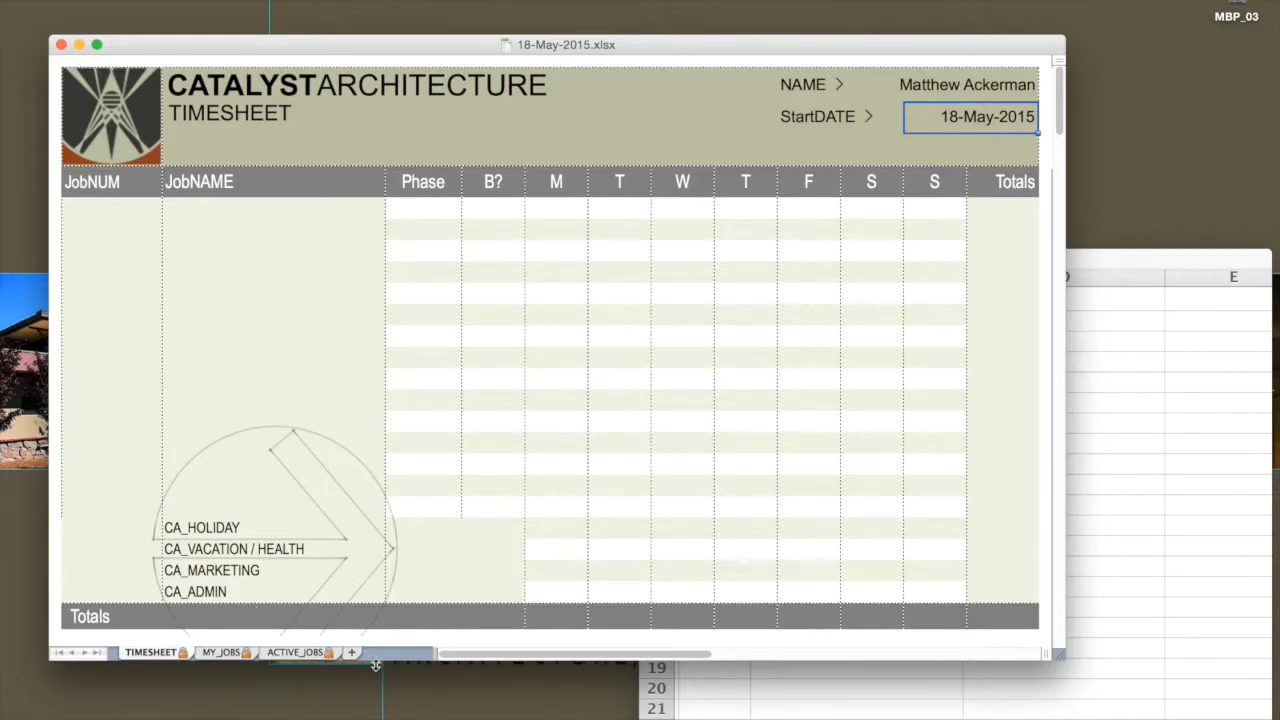
Copy the job numbers and names in rows 2, 4 to 7 and 9 of the ACTIVE_JOBS sheet
{"action": "left_click", "coordinate": [291, 652]}
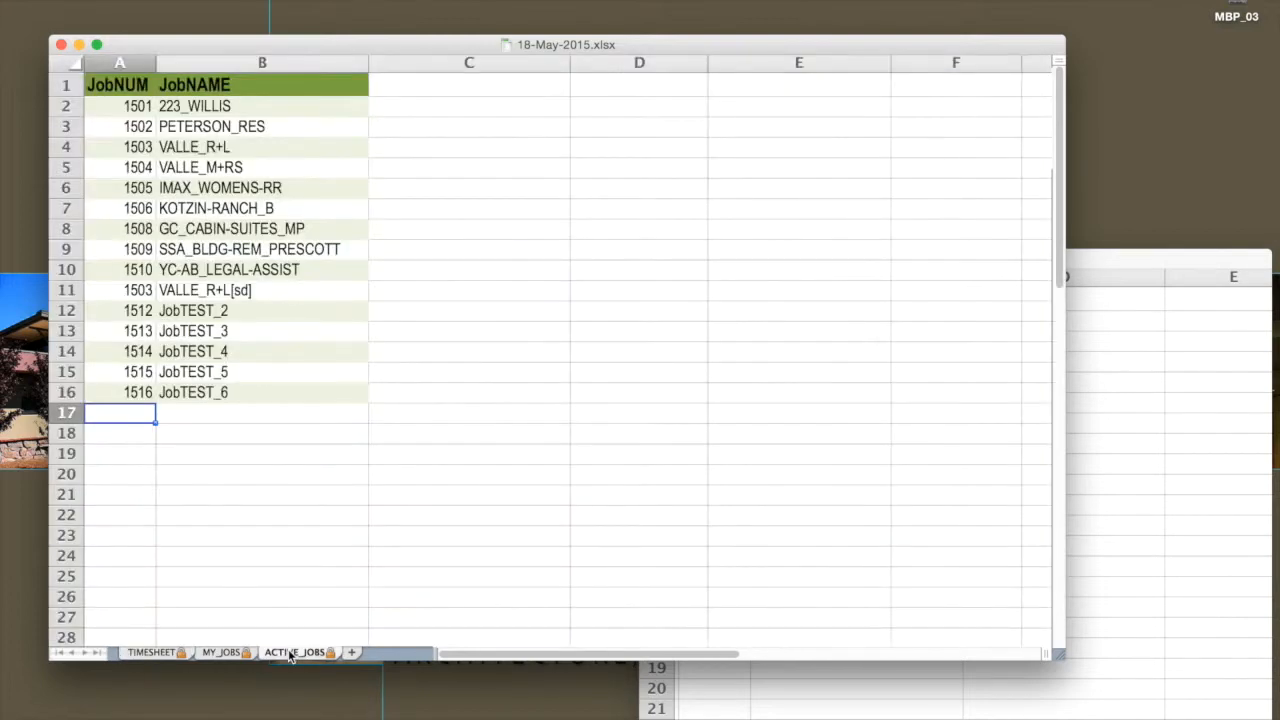
{"action": "left_click", "coordinate": [121, 148]}
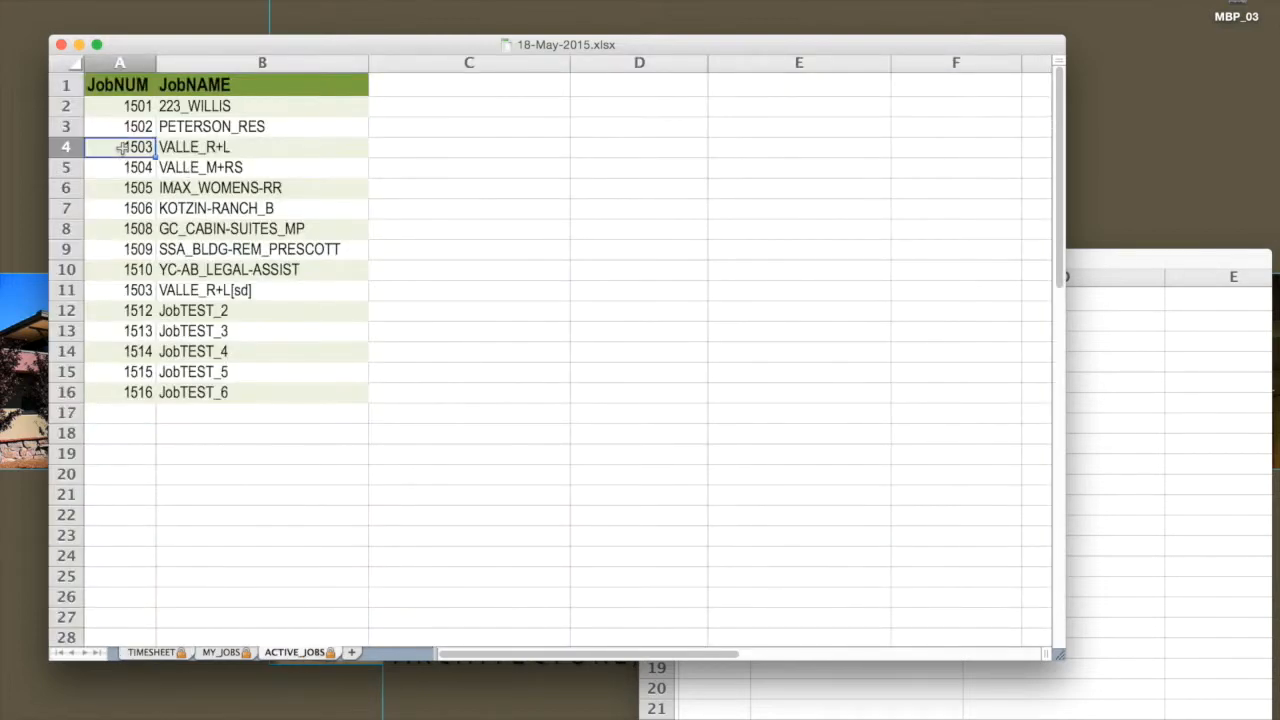
{"action": "left_click_drag", "start_coordinate": [121, 148], "coordinate": [203, 205]}
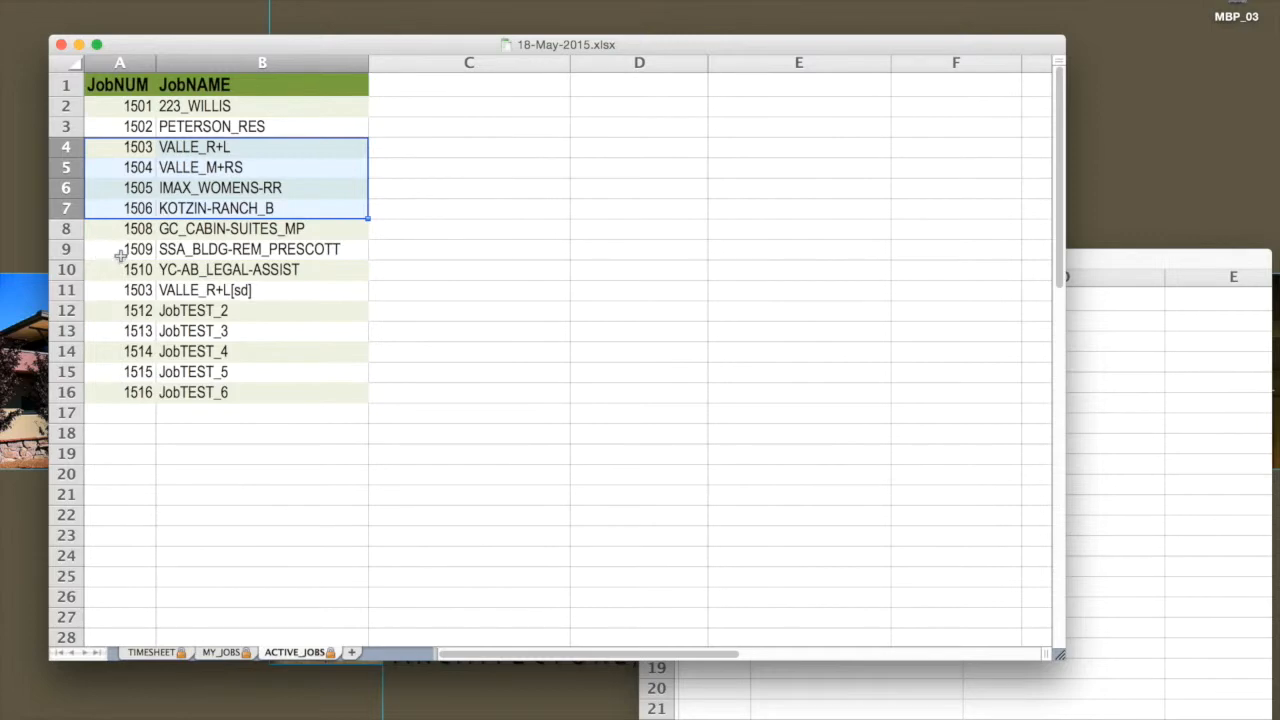
{"action": "left_click_drag", "start_coordinate": [114, 250], "coordinate": [183, 250]}
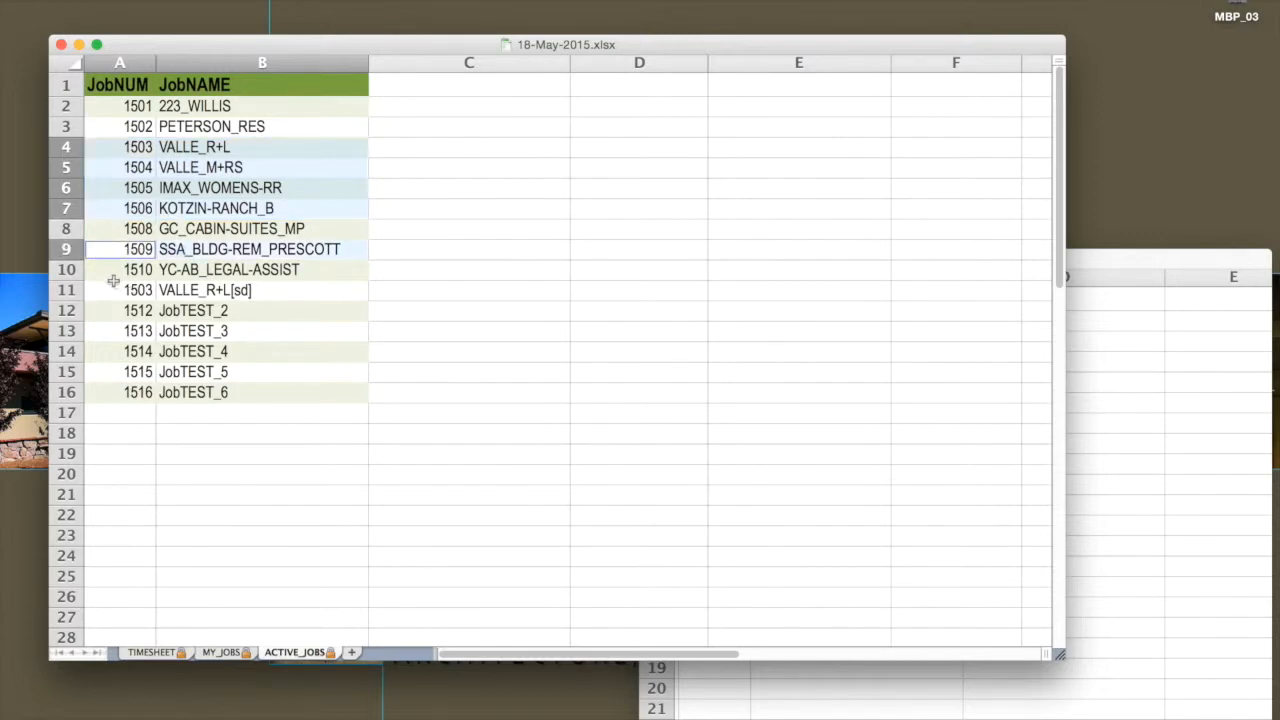
{"action": "left_click_drag", "start_coordinate": [120, 109], "coordinate": [183, 108]}
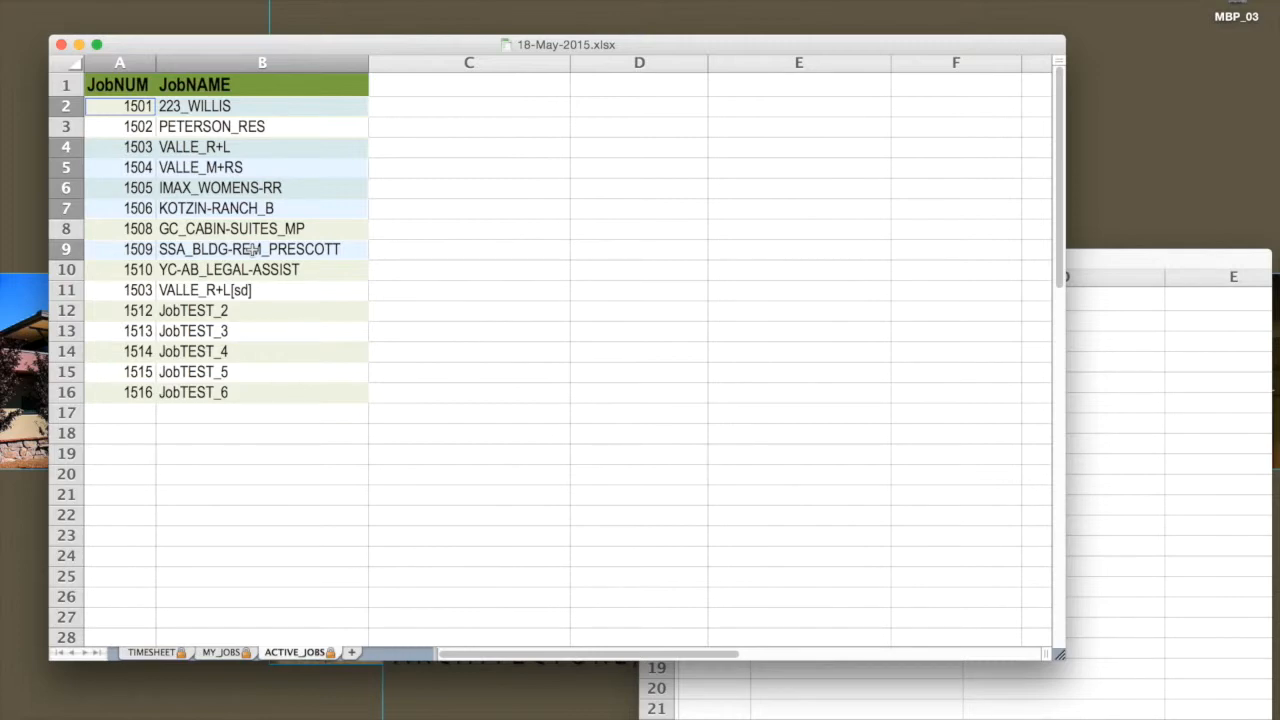
{"action": "key", "text": "super+c"}
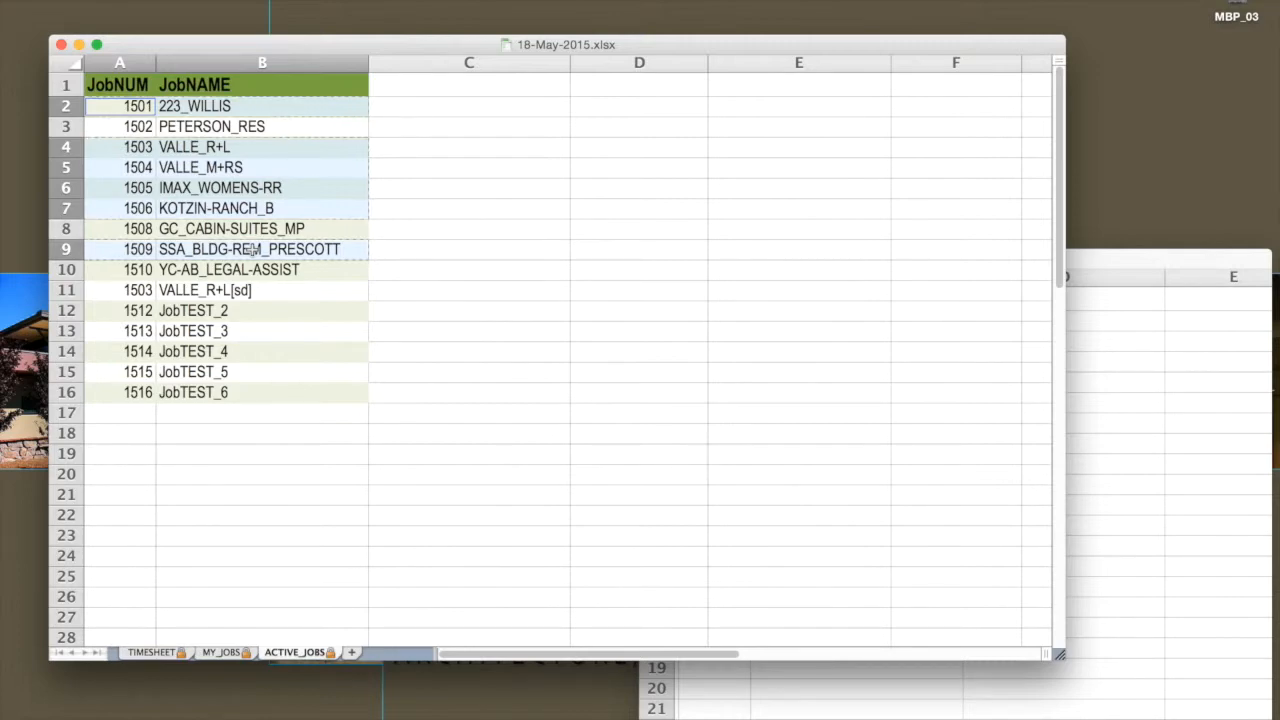
Paste the copied jobs as values only into the MY_JOBS sheet, starting at cell A2
{"action": "left_click", "coordinate": [222, 652]}
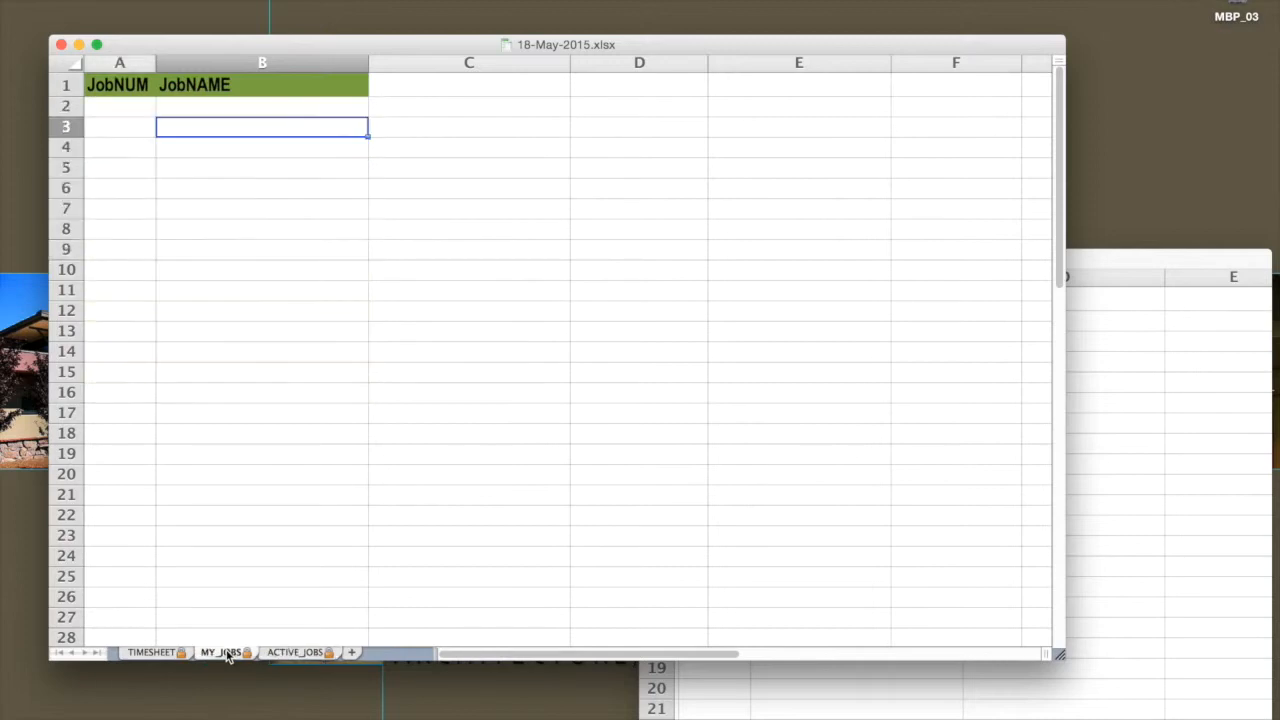
{"action": "left_click", "coordinate": [137, 110]}
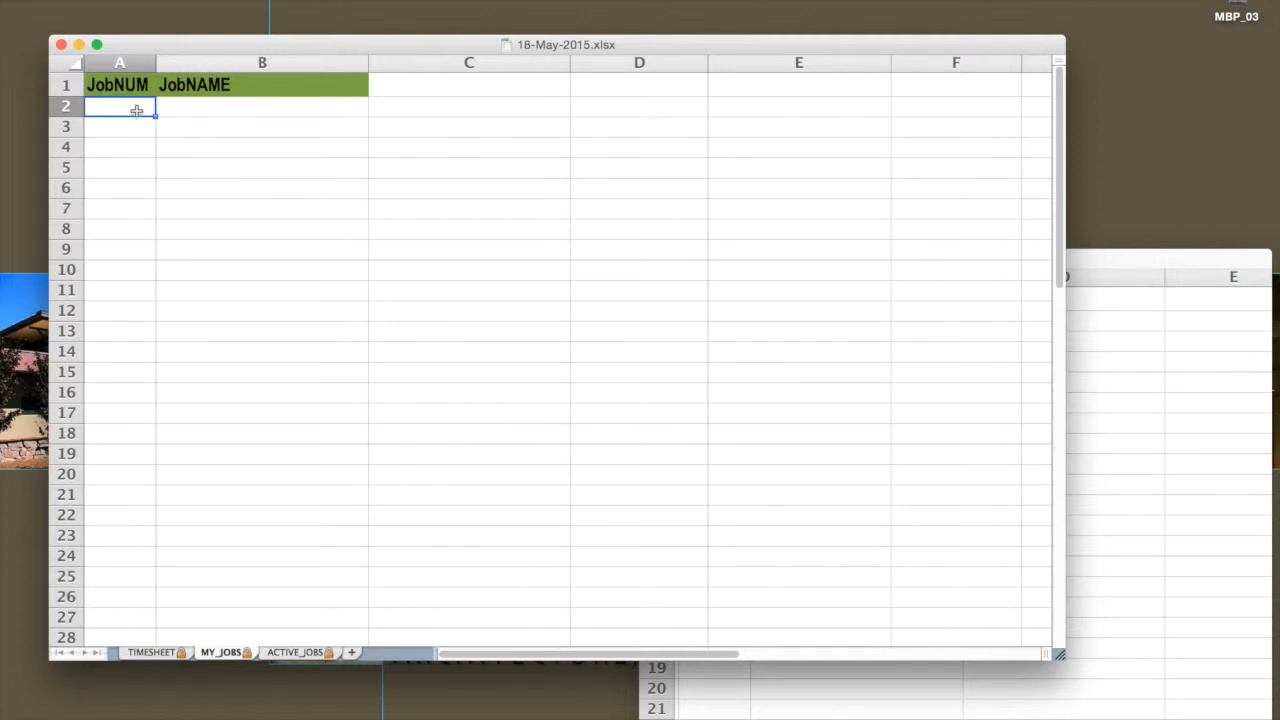
{"action": "right_click", "coordinate": [137, 110]}
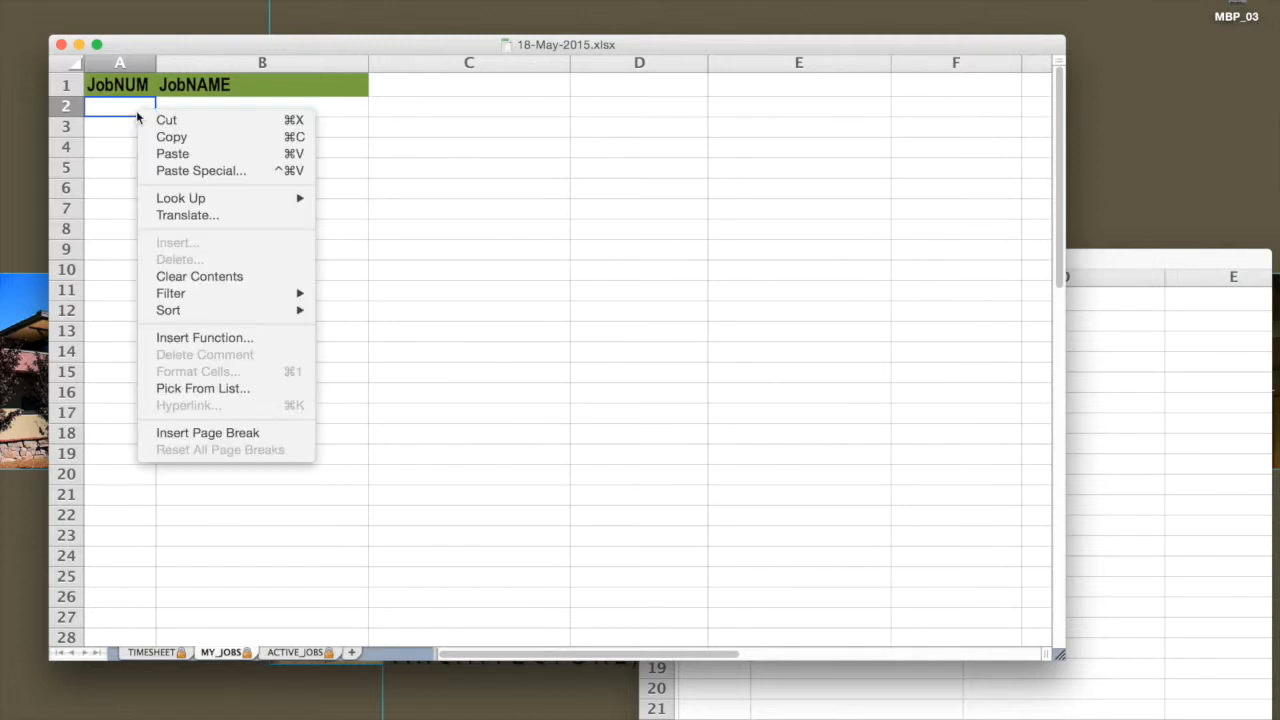
{"action": "left_click", "coordinate": [158, 171]}
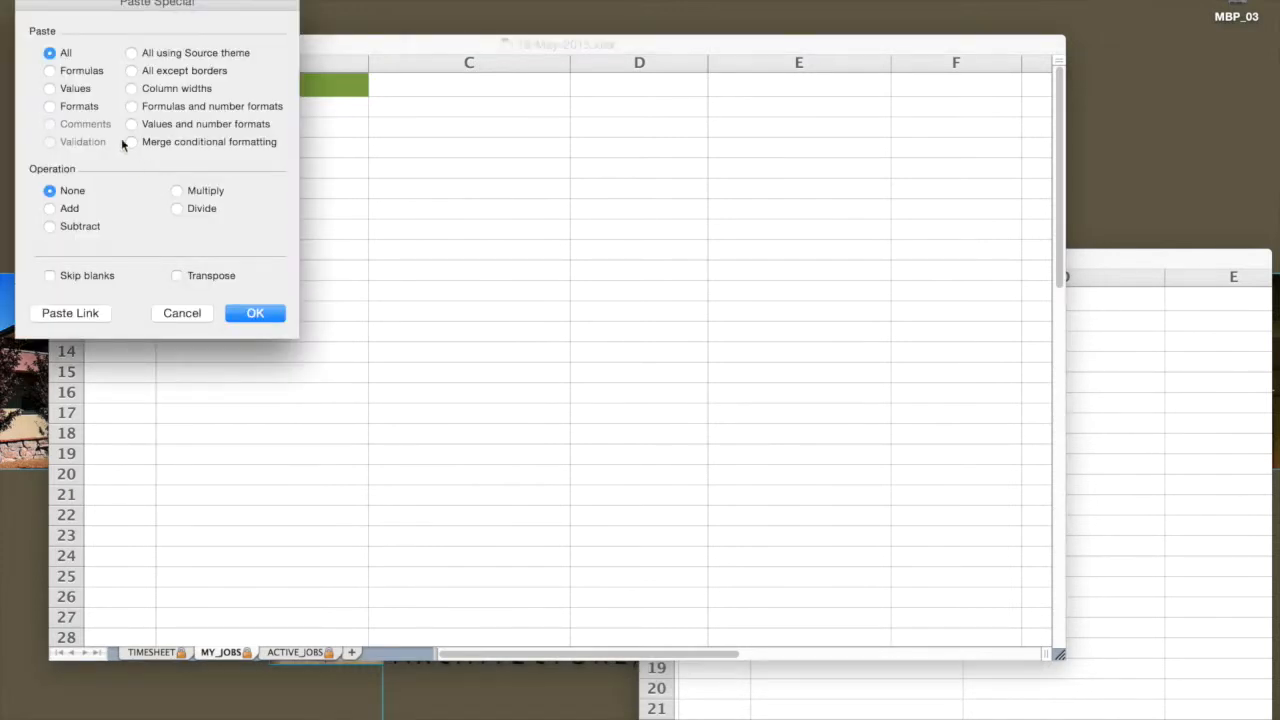
{"action": "left_click", "coordinate": [50, 89]}
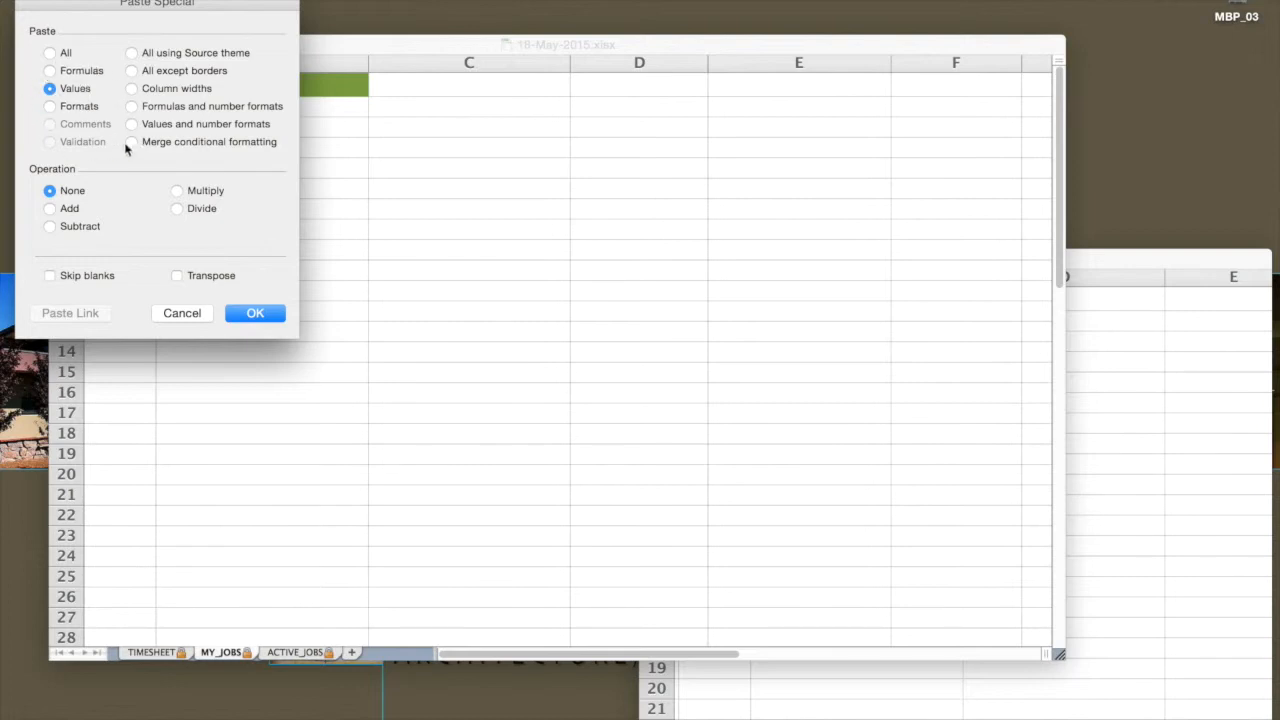
{"action": "left_click", "coordinate": [254, 313]}
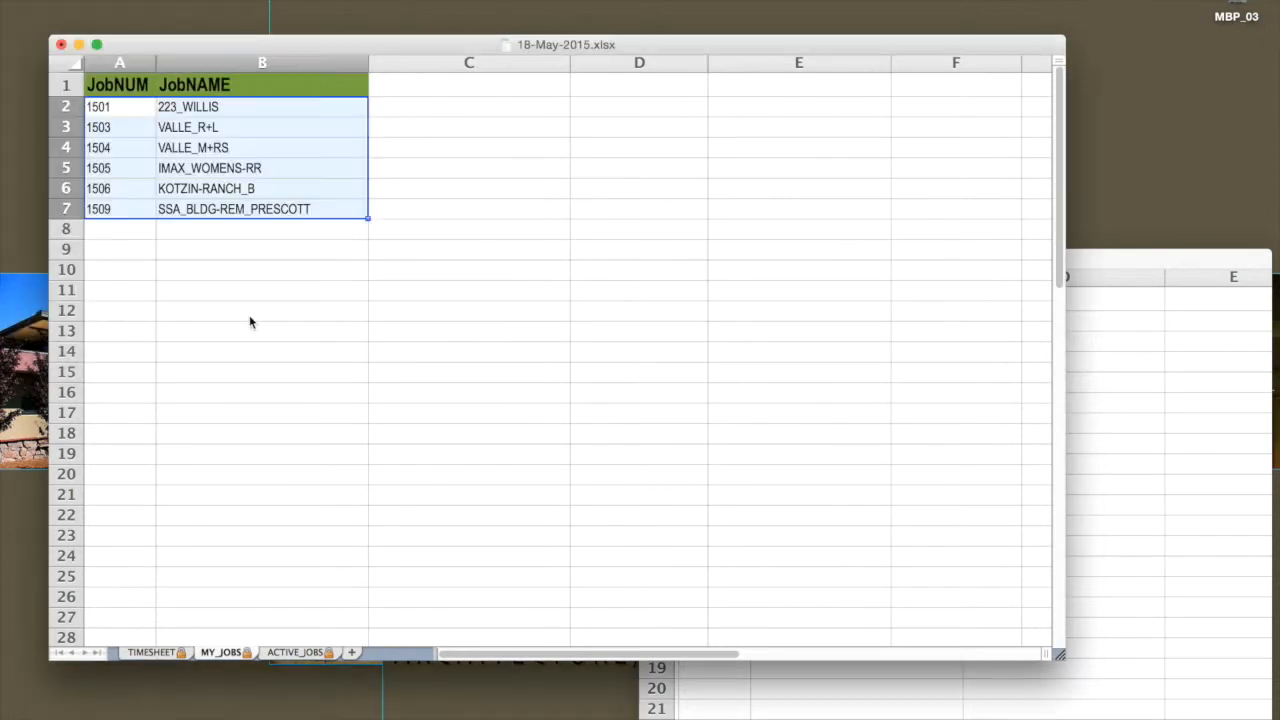
{"action": "left_click", "coordinate": [251, 468]}
{"action": "left_click", "coordinate": [145, 224]}
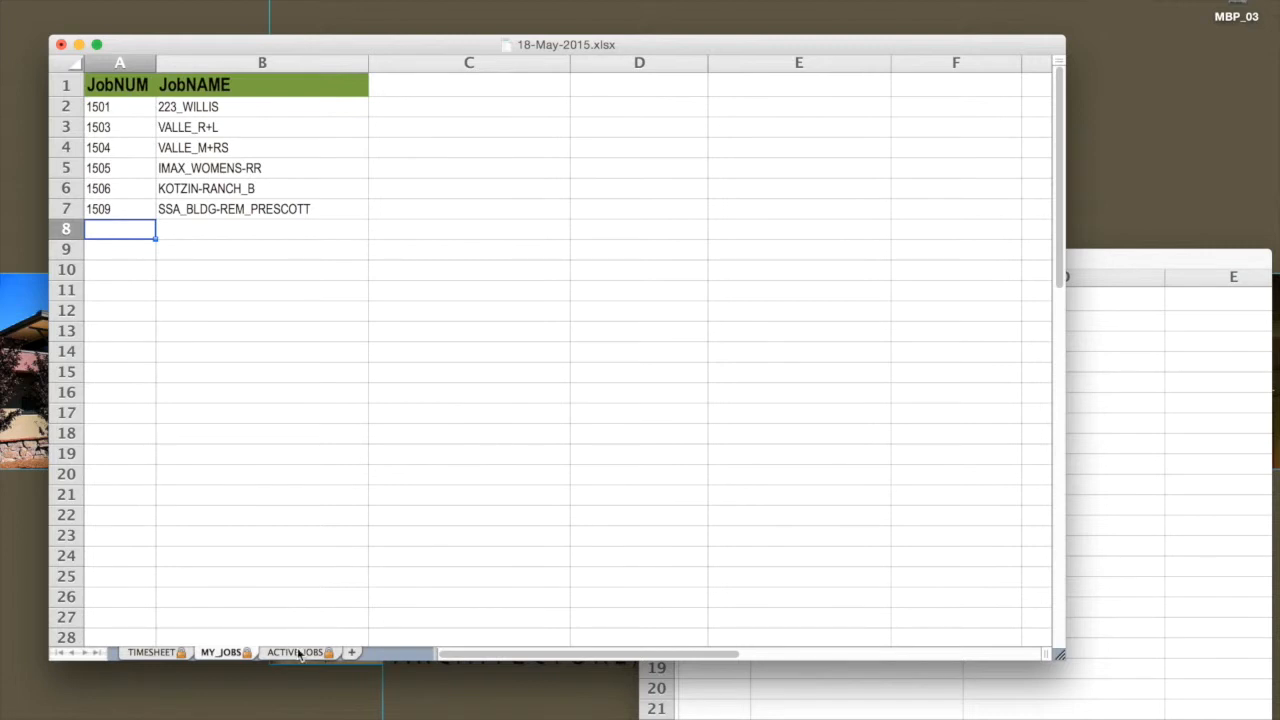
On the TIMESHEET sheet, enter y in the B? column for the first two jobs
{"action": "left_click", "coordinate": [158, 652]}
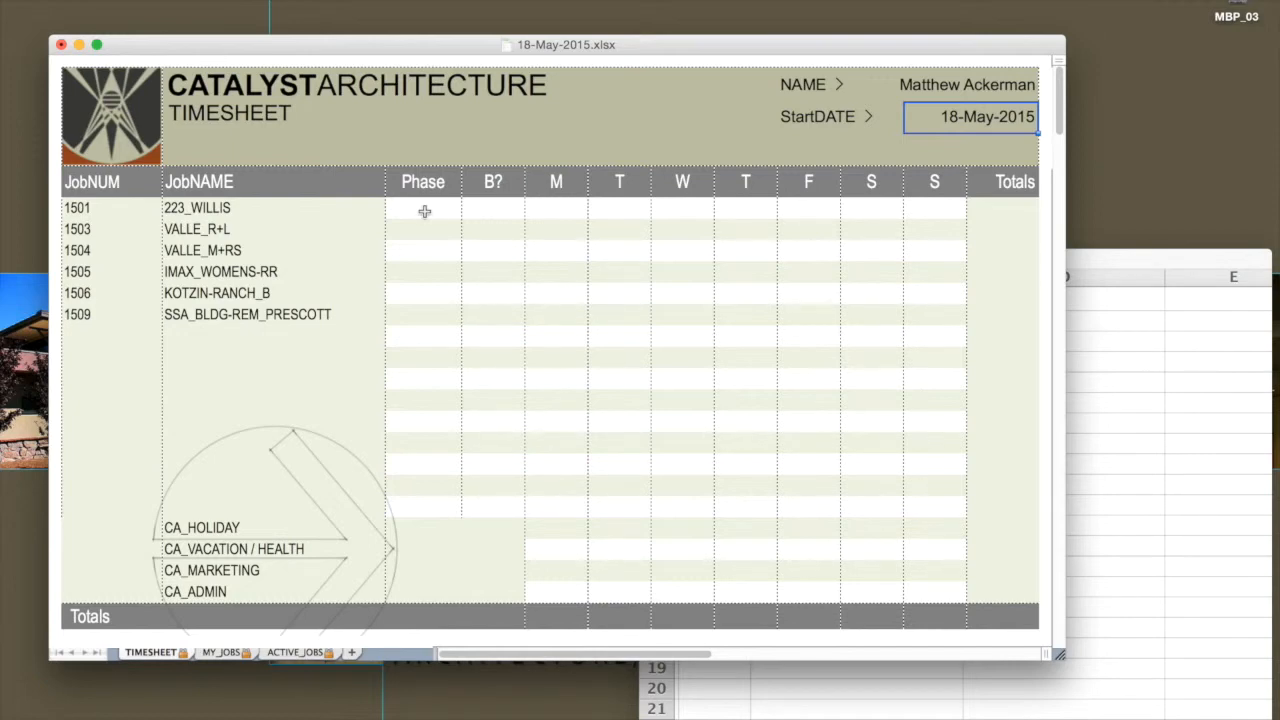
{"action": "left_click", "coordinate": [487, 208]}
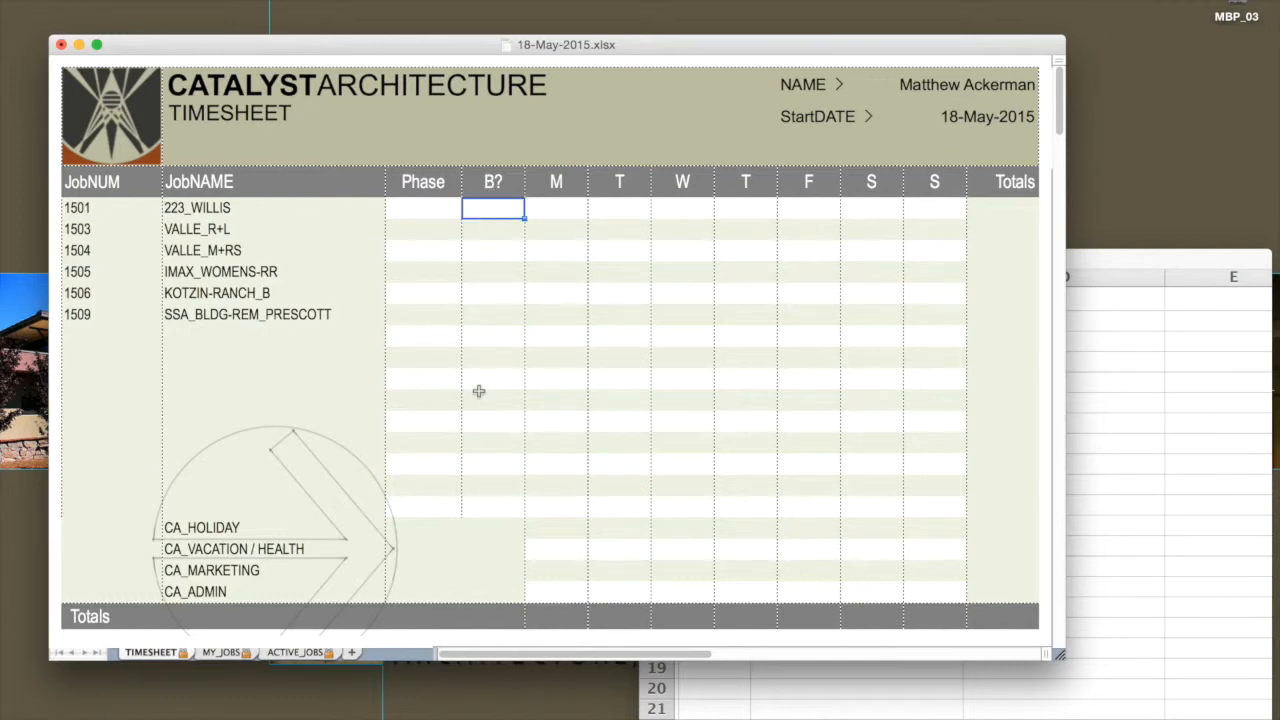
{"action": "type", "text": "y"}
{"action": "key", "text": "Return"}
{"action": "type", "text": "y"}
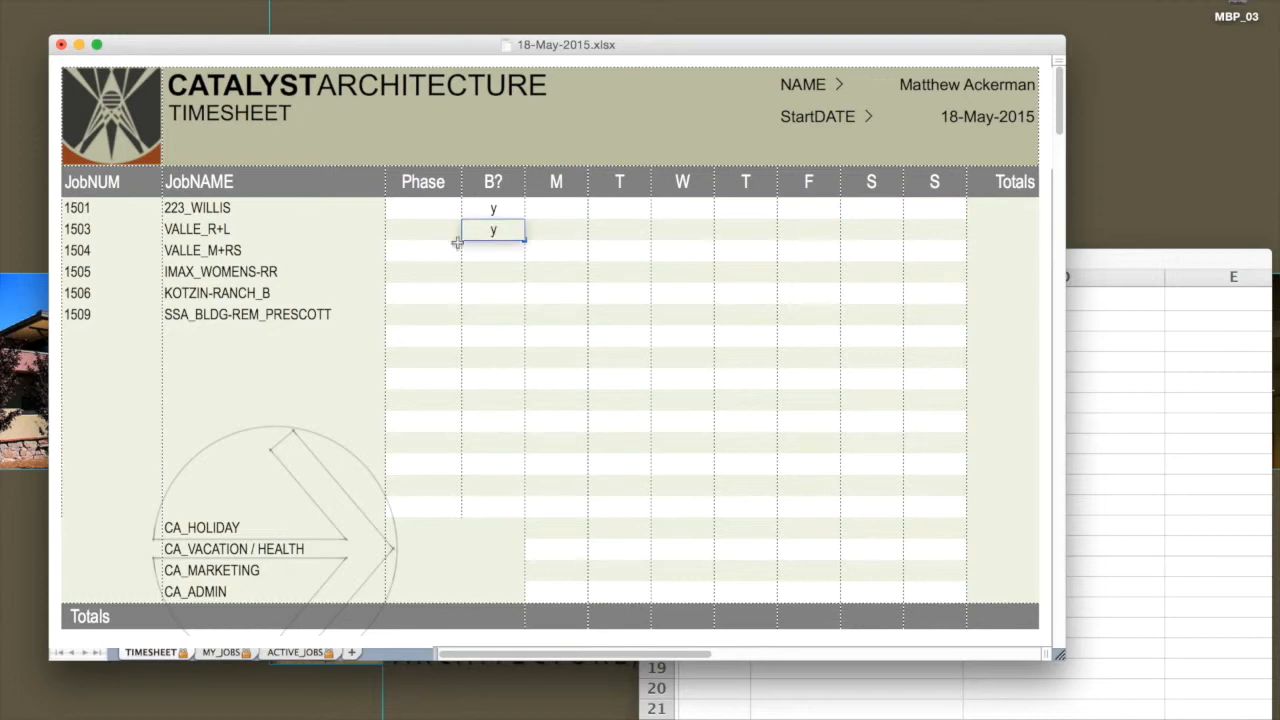
Set the Phase to CD for the first job and DD for the second job
{"action": "left_click", "coordinate": [435, 209]}
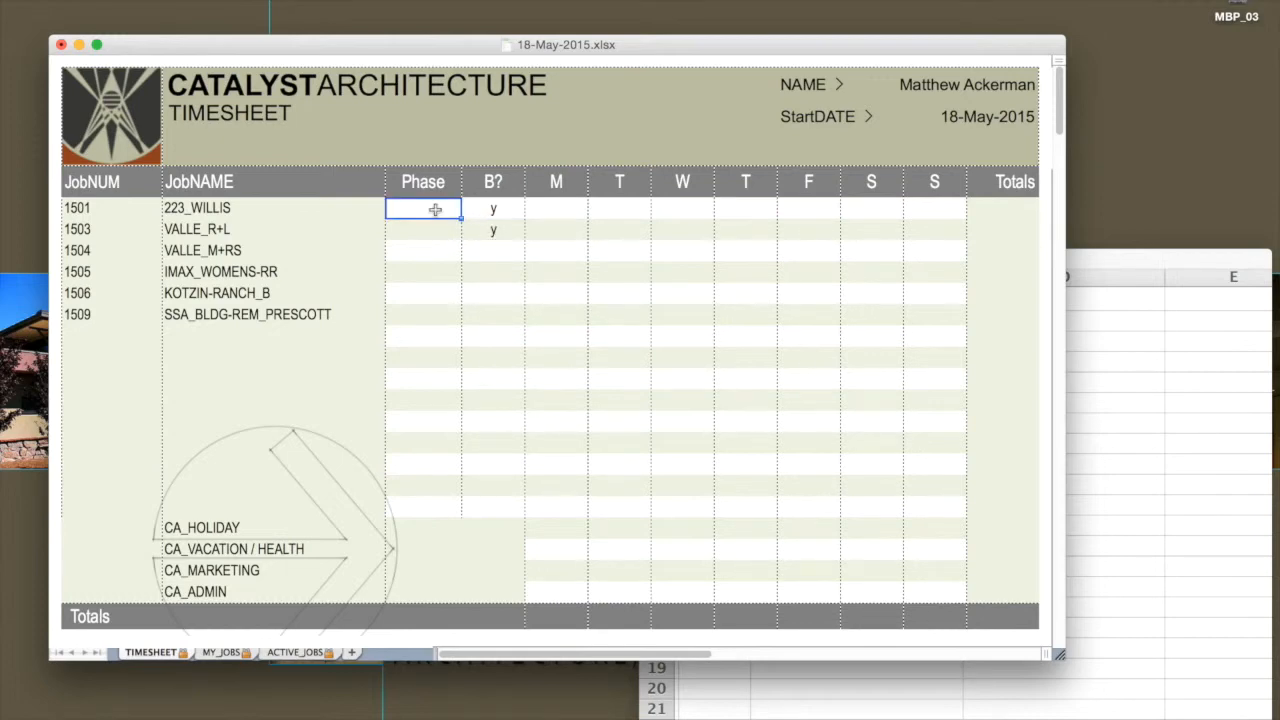
{"action": "type", "text": "CD"}
{"action": "left_click", "coordinate": [433, 231]}
{"action": "type", "text": "DD"}
{"action": "left_click", "coordinate": [453, 300]}
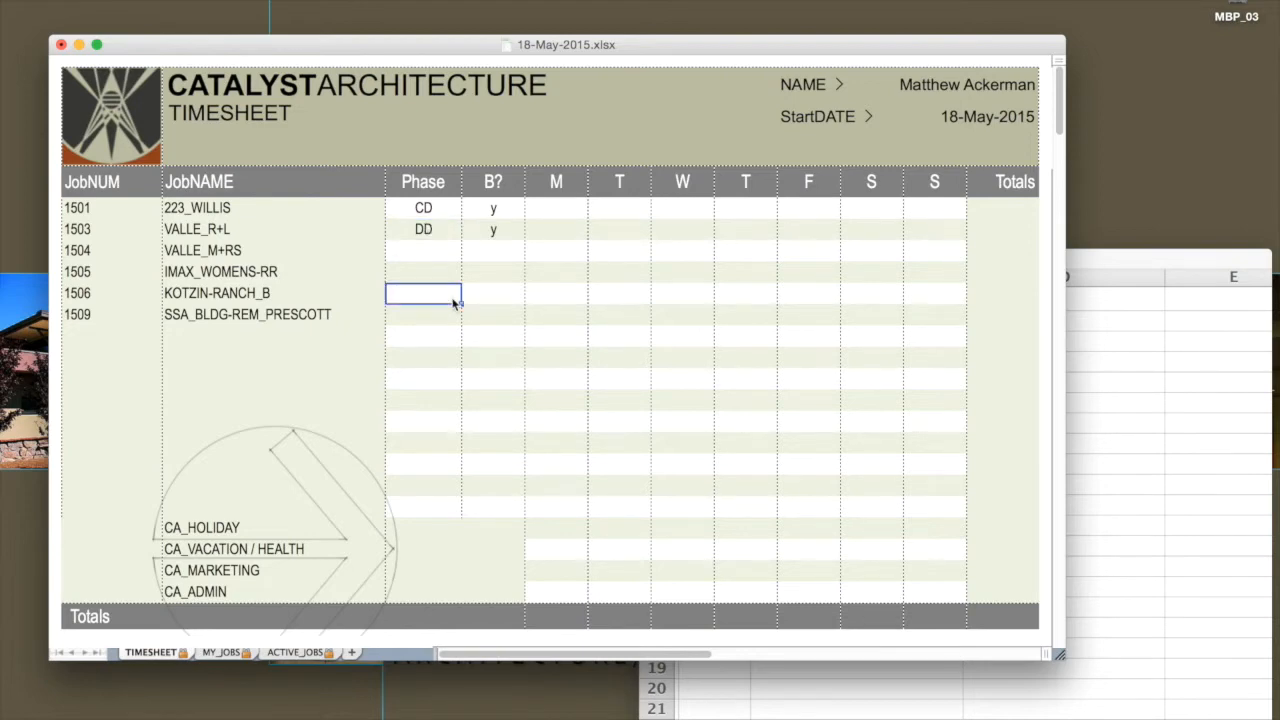
Select the first job's Monday cell for entering hours
{"action": "left_click", "coordinate": [557, 224]}
{"action": "left_click", "coordinate": [557, 208]}
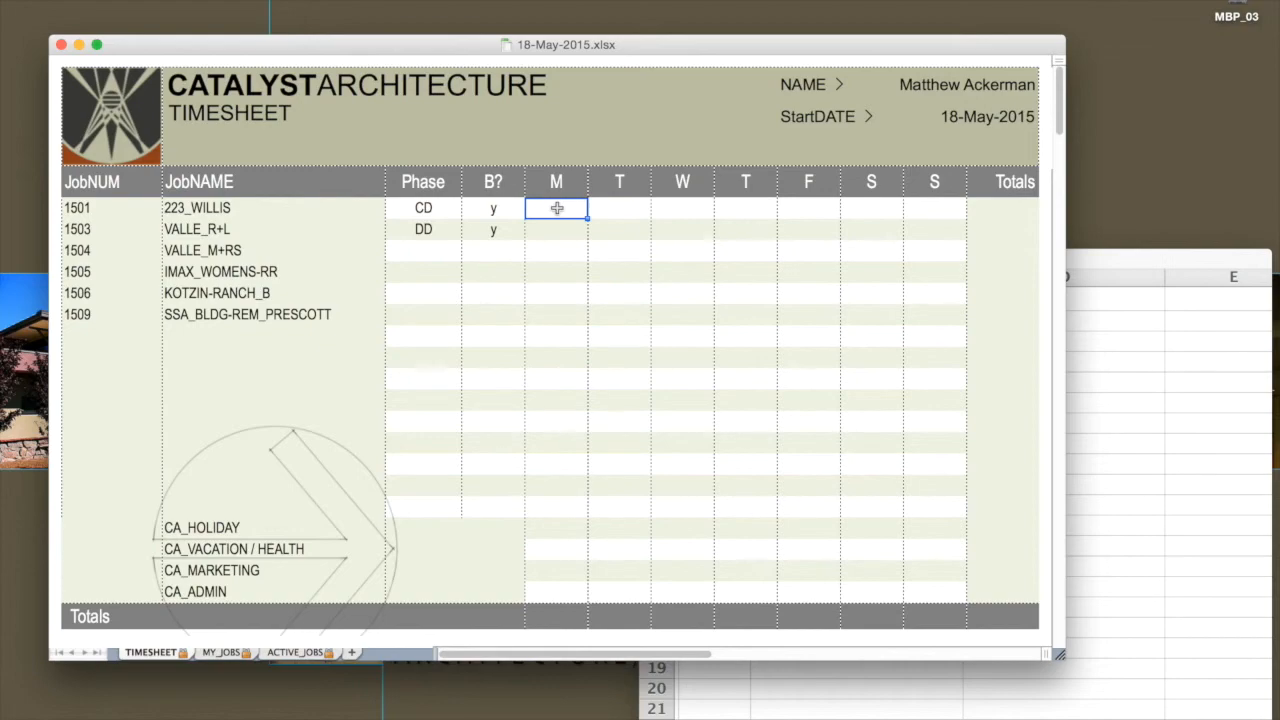